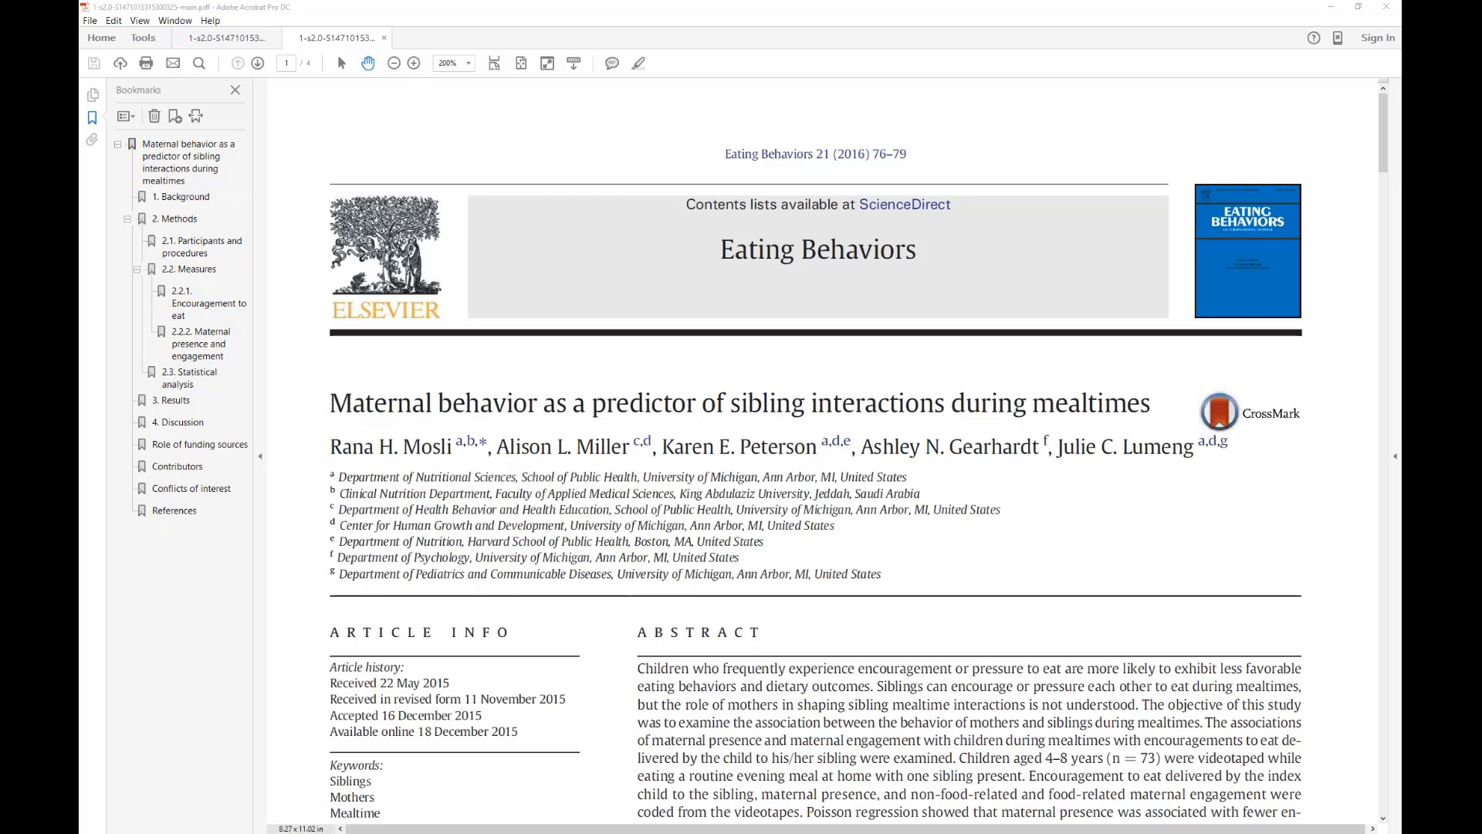
Switch to Mplus and declare encourage as a count variable in the VARIABLE section with "COUNT = encourage;".
{"action": "key", "text": "alt+Tab"}
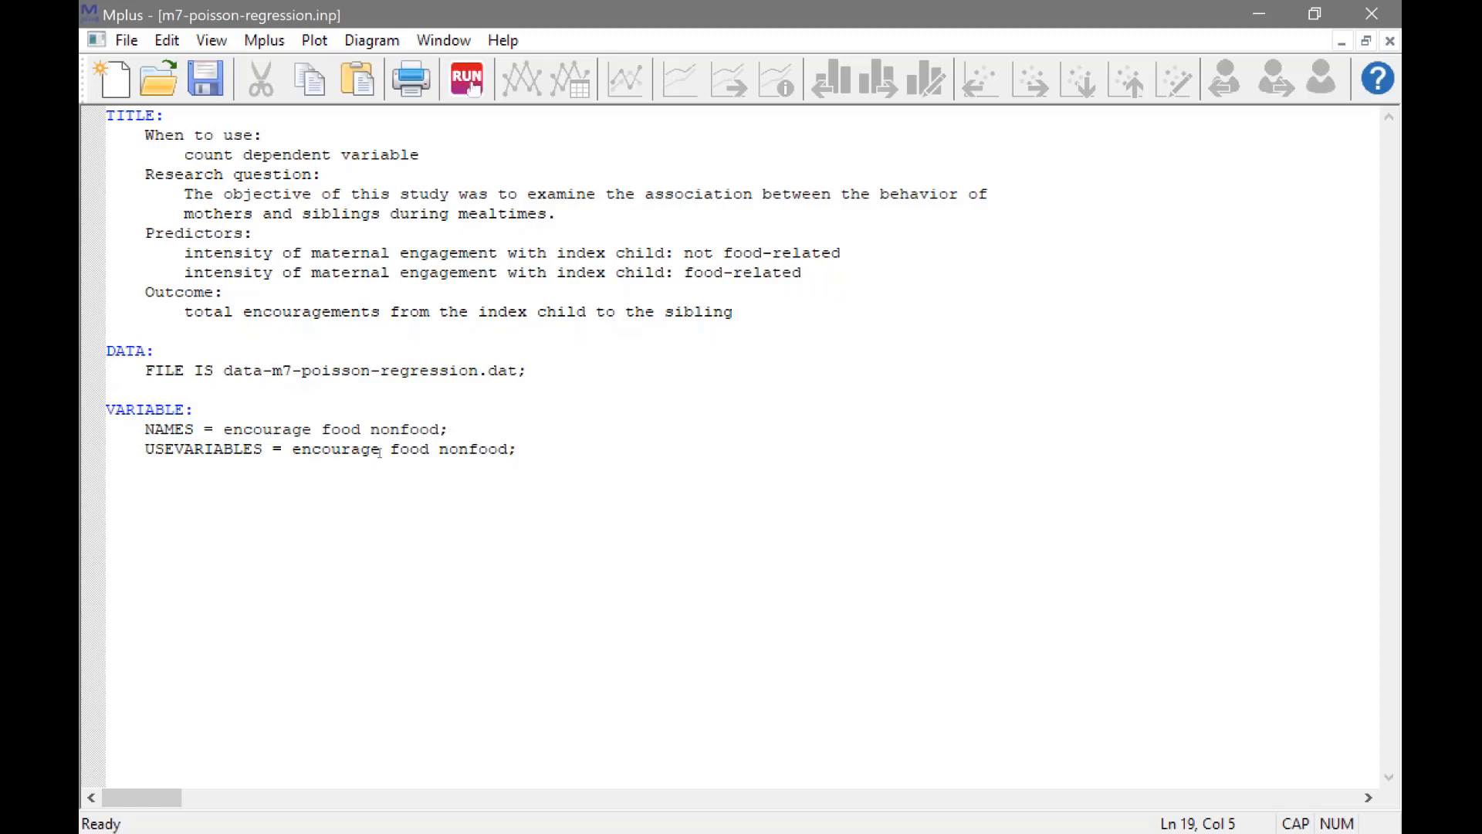
{"action": "type", "text": "COUNT ="}
{"action": "key", "text": "Caps_Lock"}
{"action": "type", "text": "encour"}
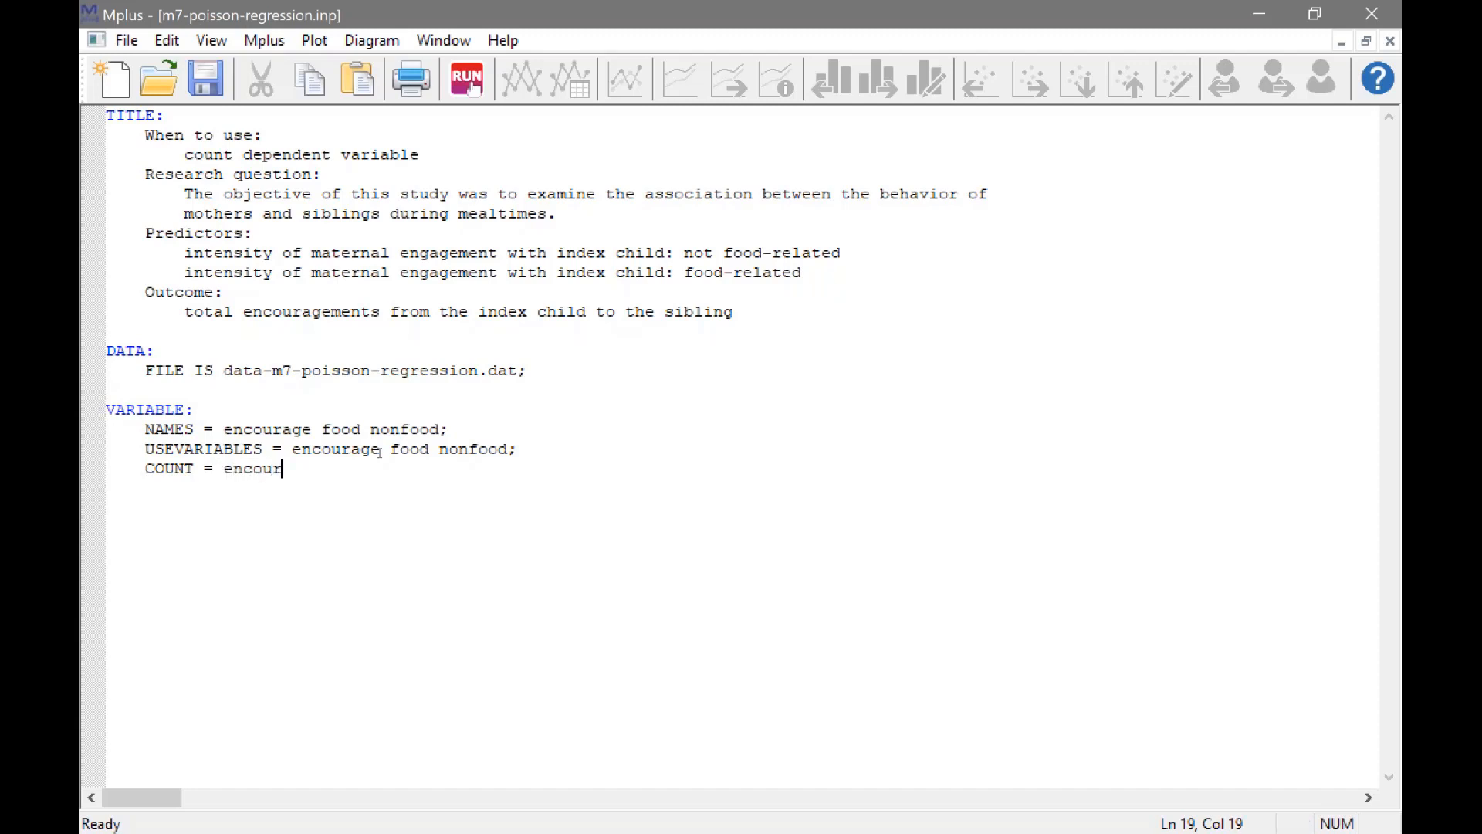
{"action": "type", "text": "age;"}
Define -99 as the missing-value code for all variables with the line "MISSING ARE ALL (-99);" below the COUNT statement.
{"action": "key", "text": "Return"}
{"action": "key", "text": "Caps_Lock"}
{"action": "type", "text": "MISSING "}
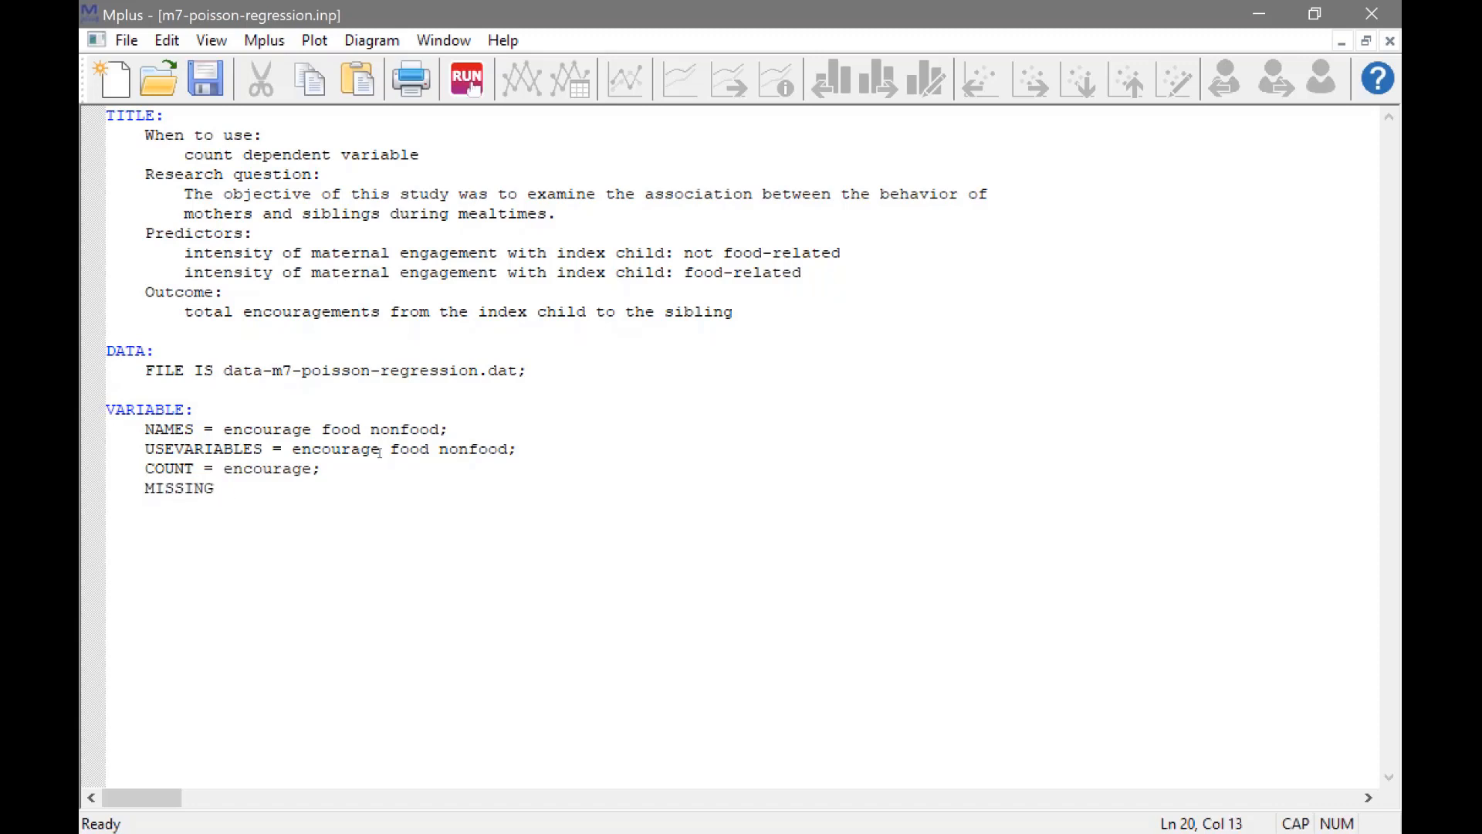
{"action": "type", "text": "ARE ALL (-99);"}
{"action": "left_click_drag", "start_coordinate": [264, 488], "coordinate": [340, 488]}
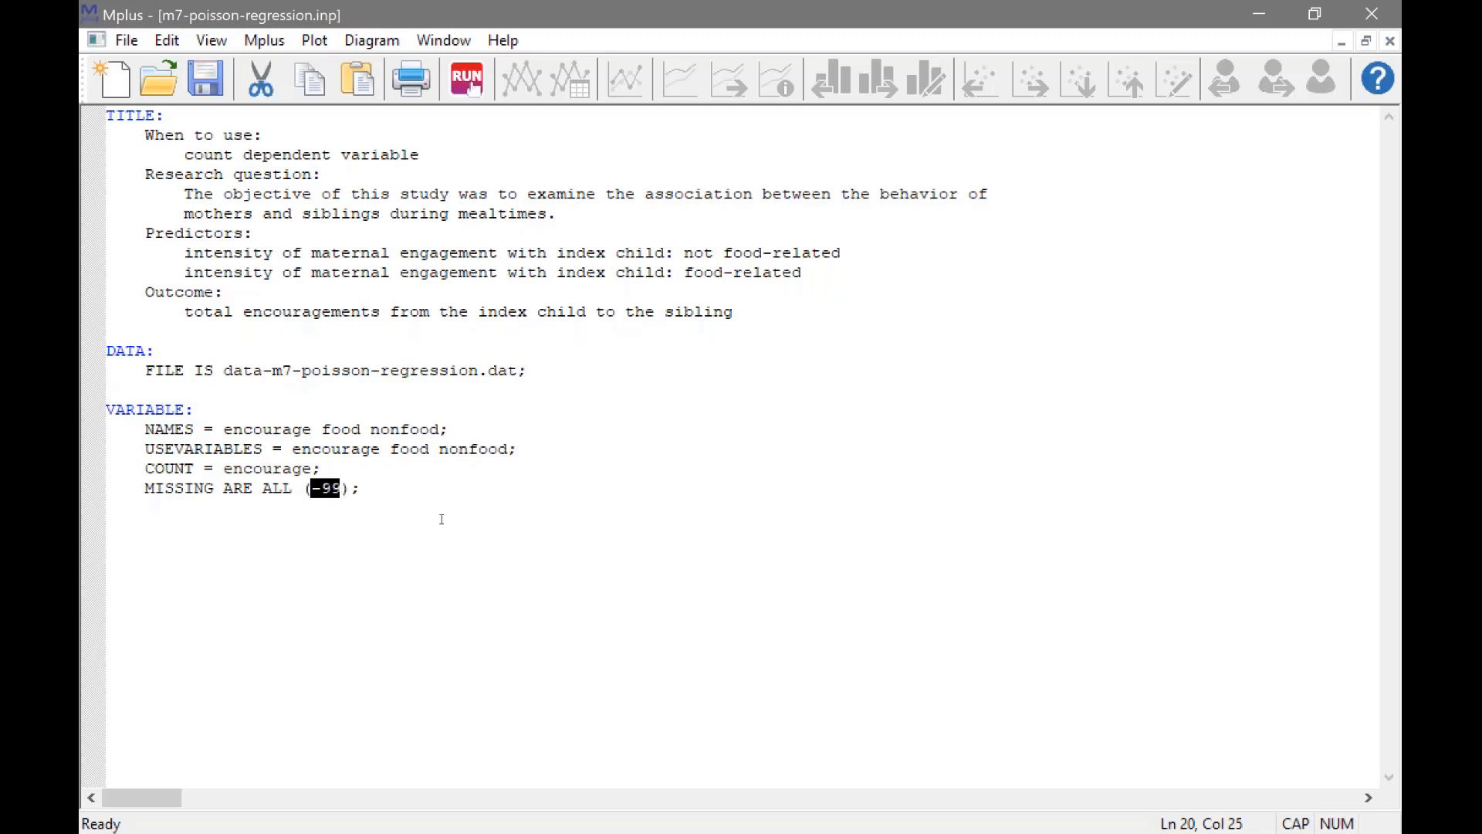
{"action": "left_click", "coordinate": [422, 488]}
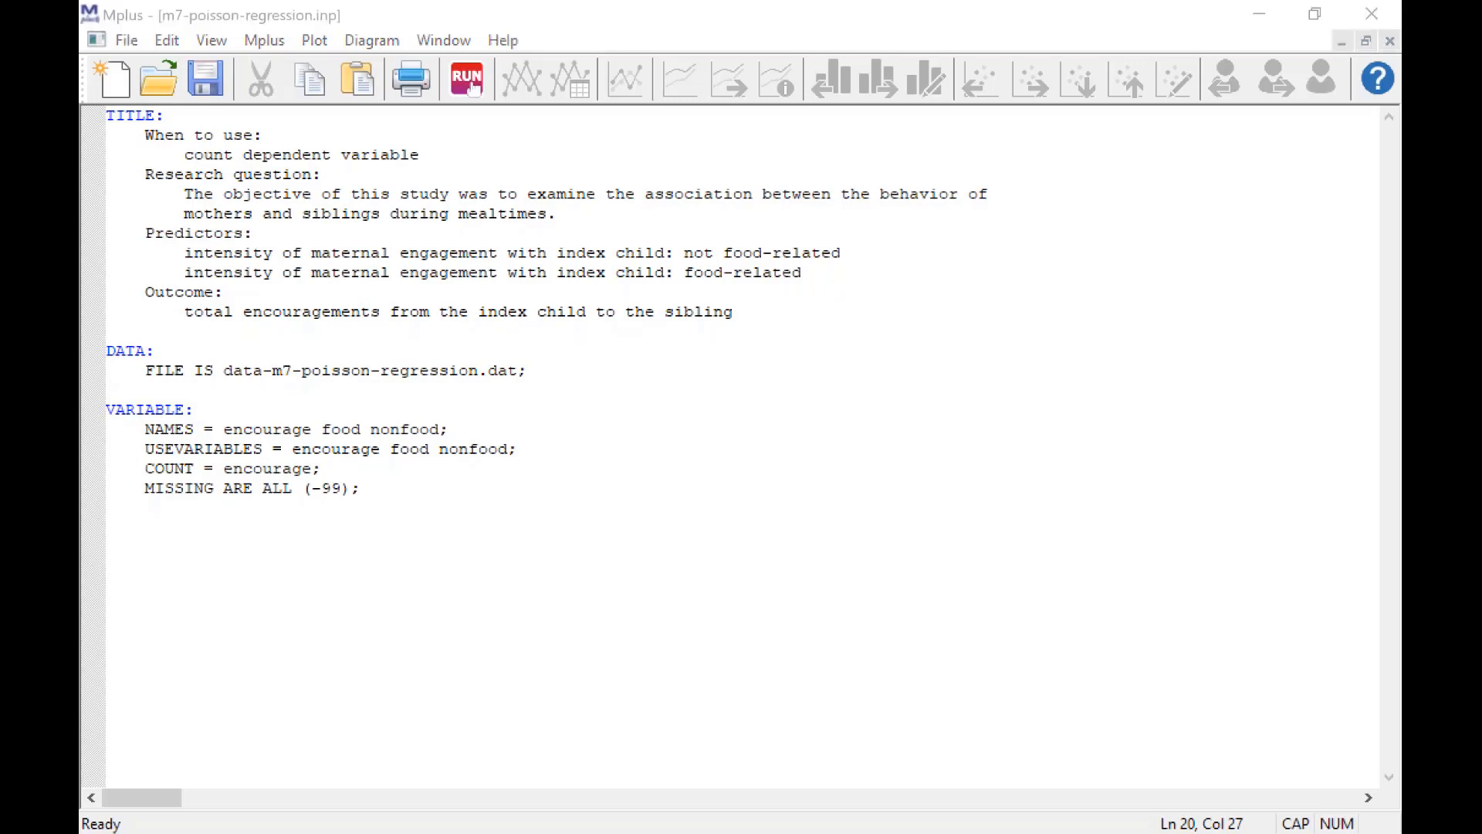
Add an ANALYSIS section below the VARIABLE section with the line "ESTIMATOR = MLR;".
{"action": "left_click", "coordinate": [416, 511]}
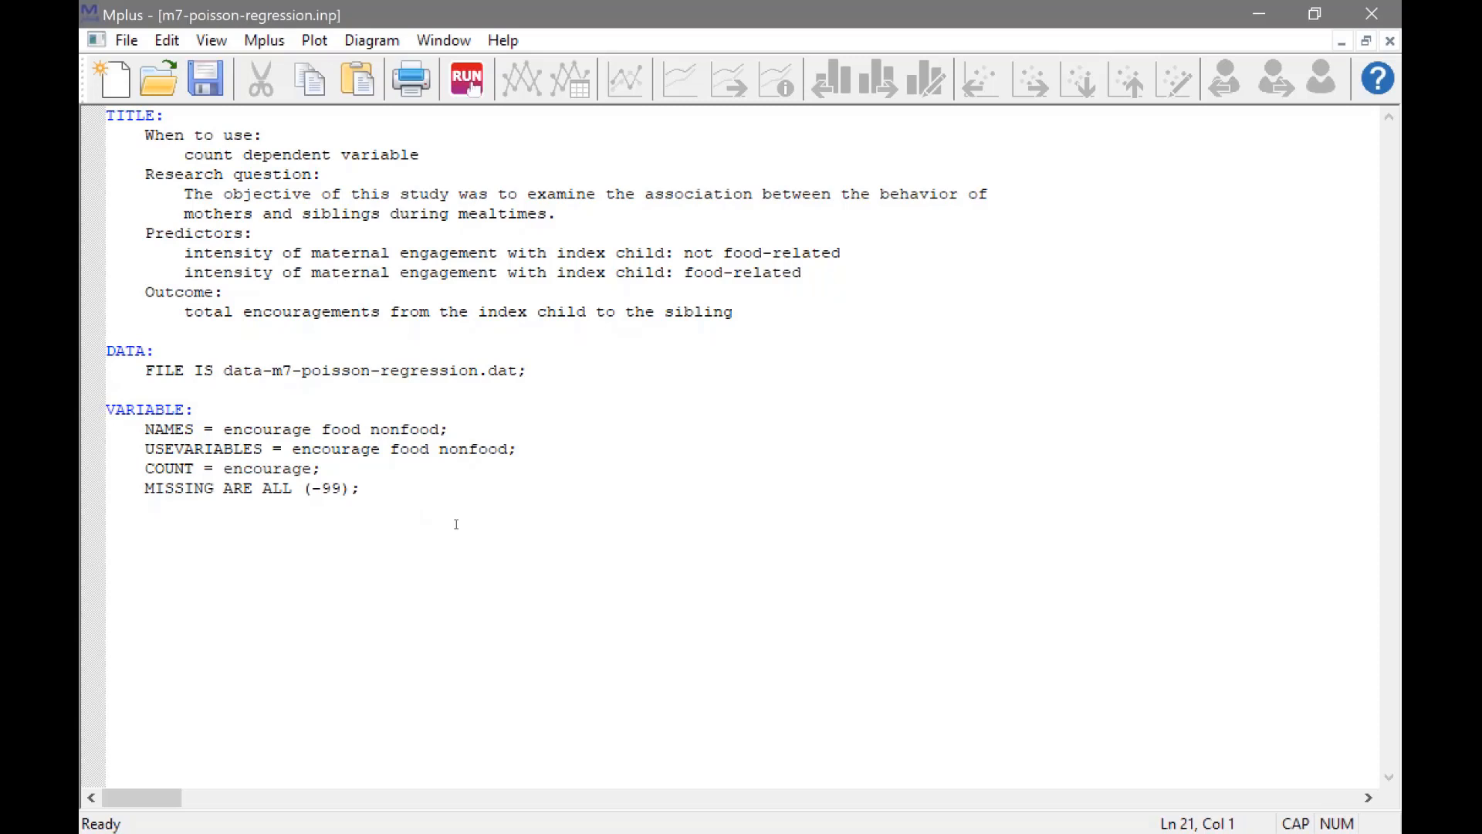
{"action": "key", "text": "Return"}
{"action": "type", "text": "ANAL"}
{"action": "key", "text": "BackSpace"}
{"action": "type", "text": "LYSIS:"}
{"action": "key", "text": "Return"}
{"action": "type", "text": "ESTIMATOR "}
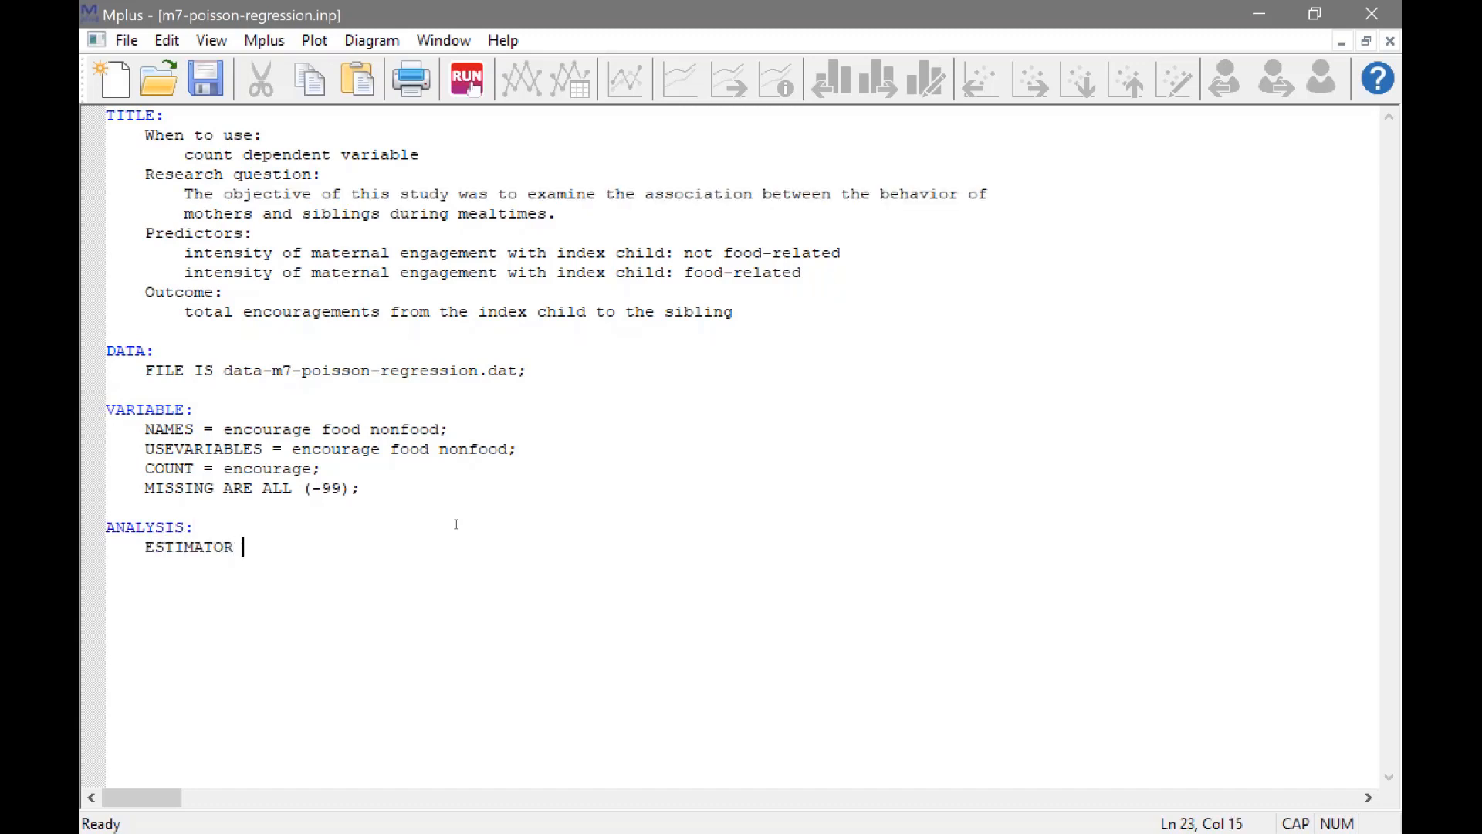
{"action": "type", "text": "= MLR;"}
Add a MODEL section with the regression "encourage ON food nonfood;" and run the analysis.
{"action": "key", "text": "Return"}
{"action": "key", "text": "Return"}
{"action": "type", "text": "MODEL:"}
{"action": "key", "text": "Return"}
{"action": "key", "text": "Tab"}
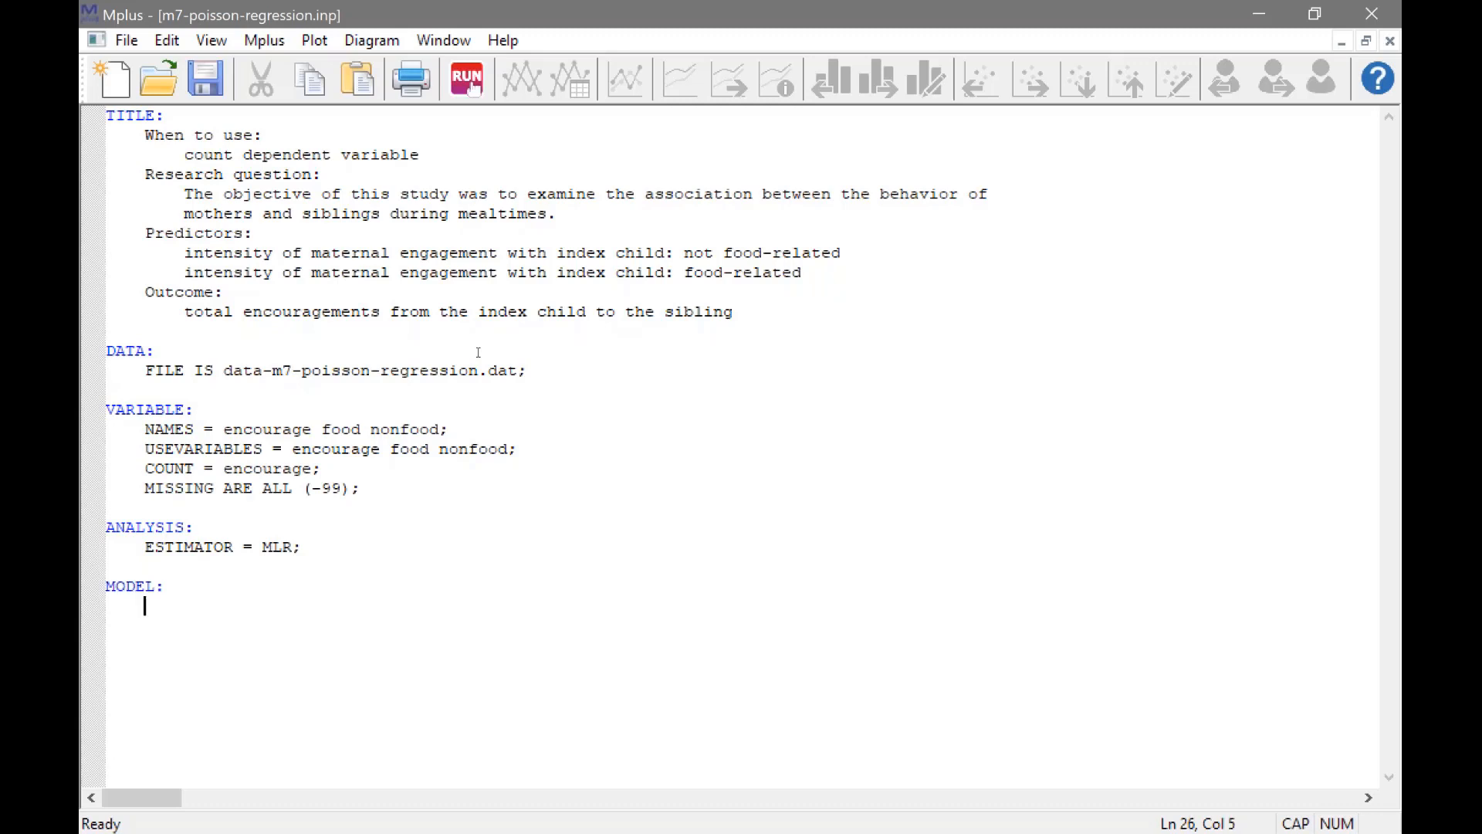
{"action": "key", "text": "Caps_Lock"}
{"action": "type", "text": "encourage "}
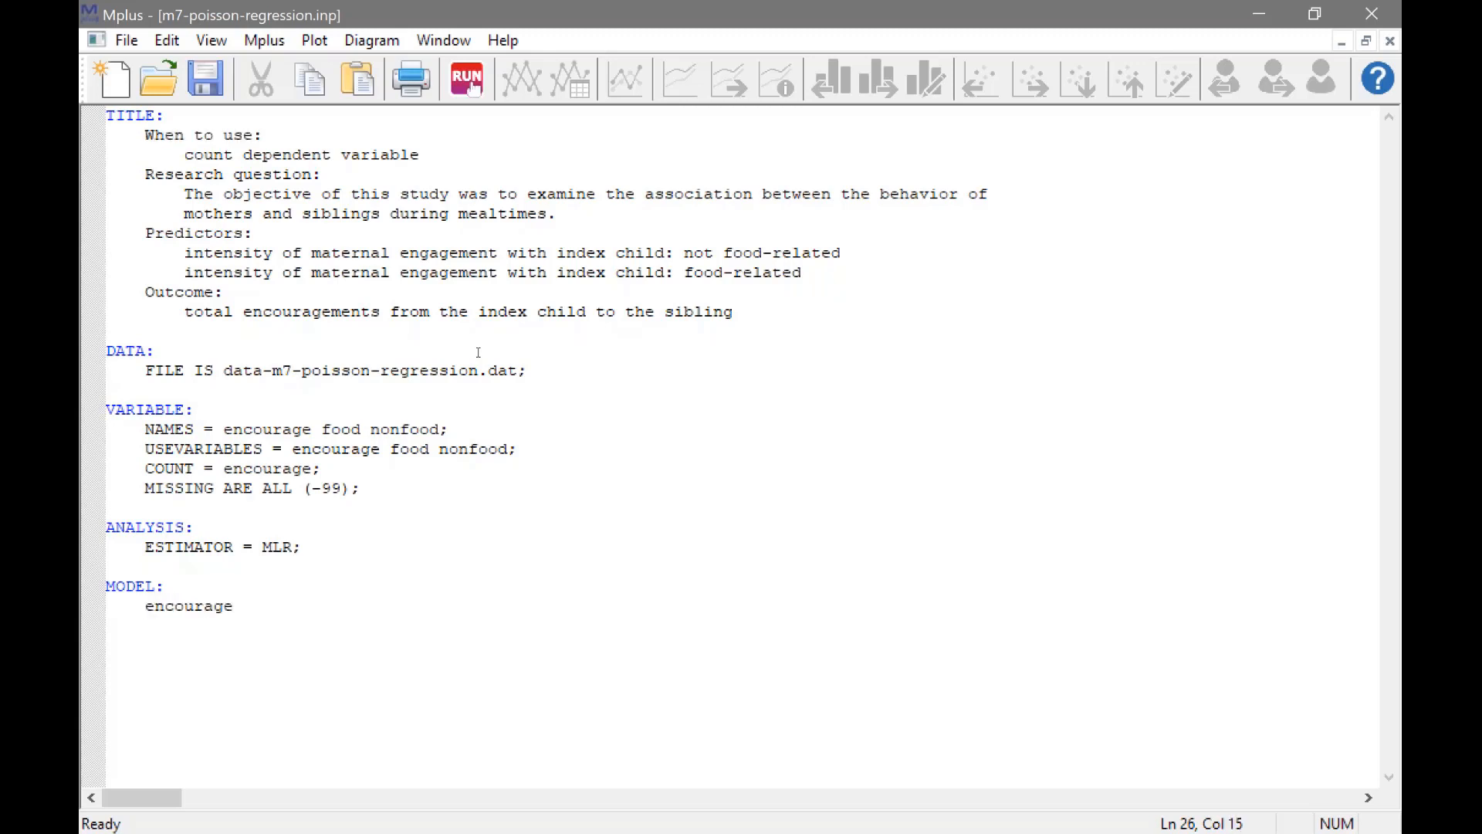
{"action": "type", "text": "ON food non"}
{"action": "type", "text": "food;"}
{"action": "key", "text": "Return"}
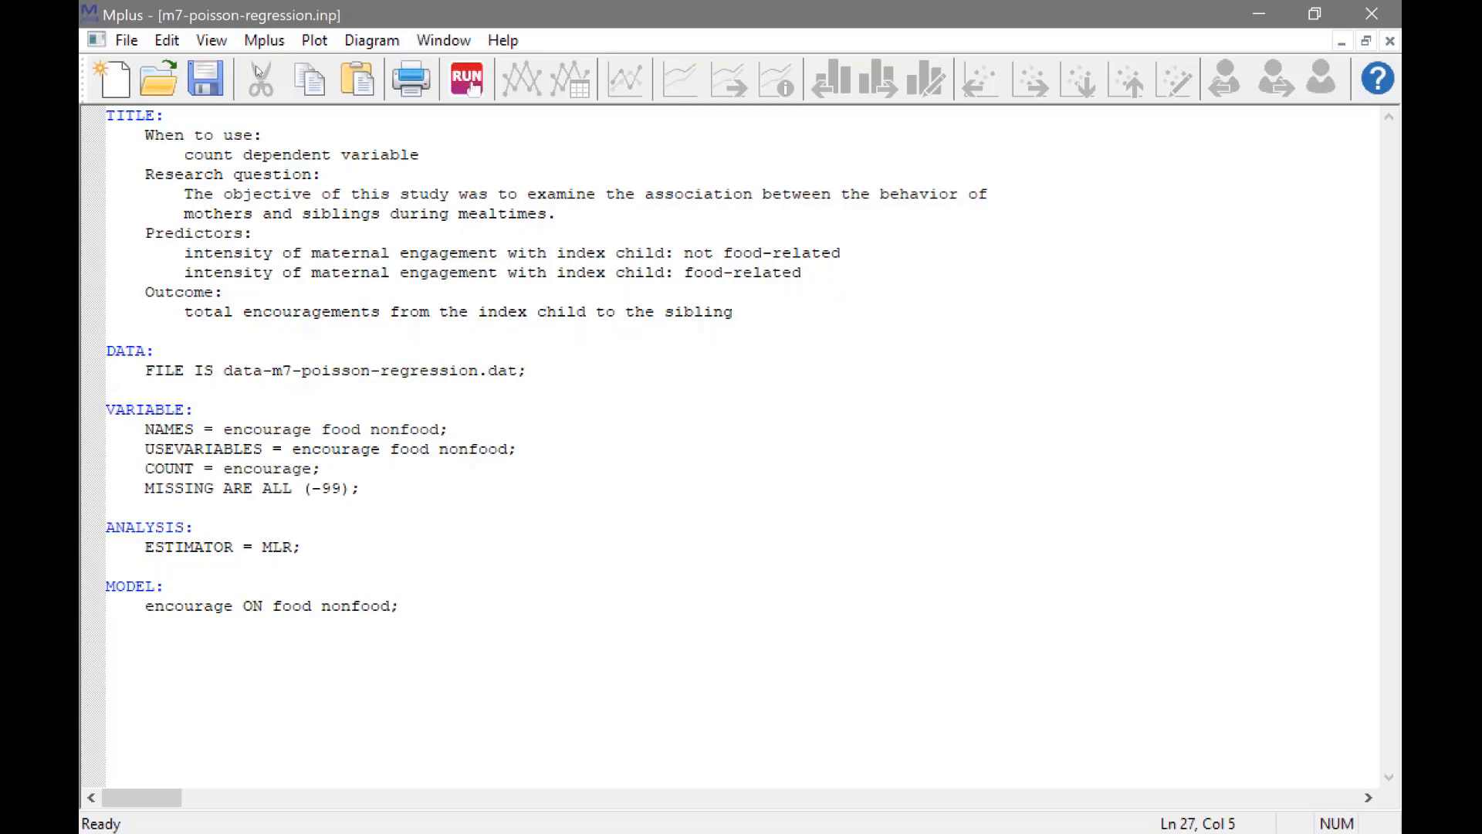
{"action": "left_click", "coordinate": [466, 89]}
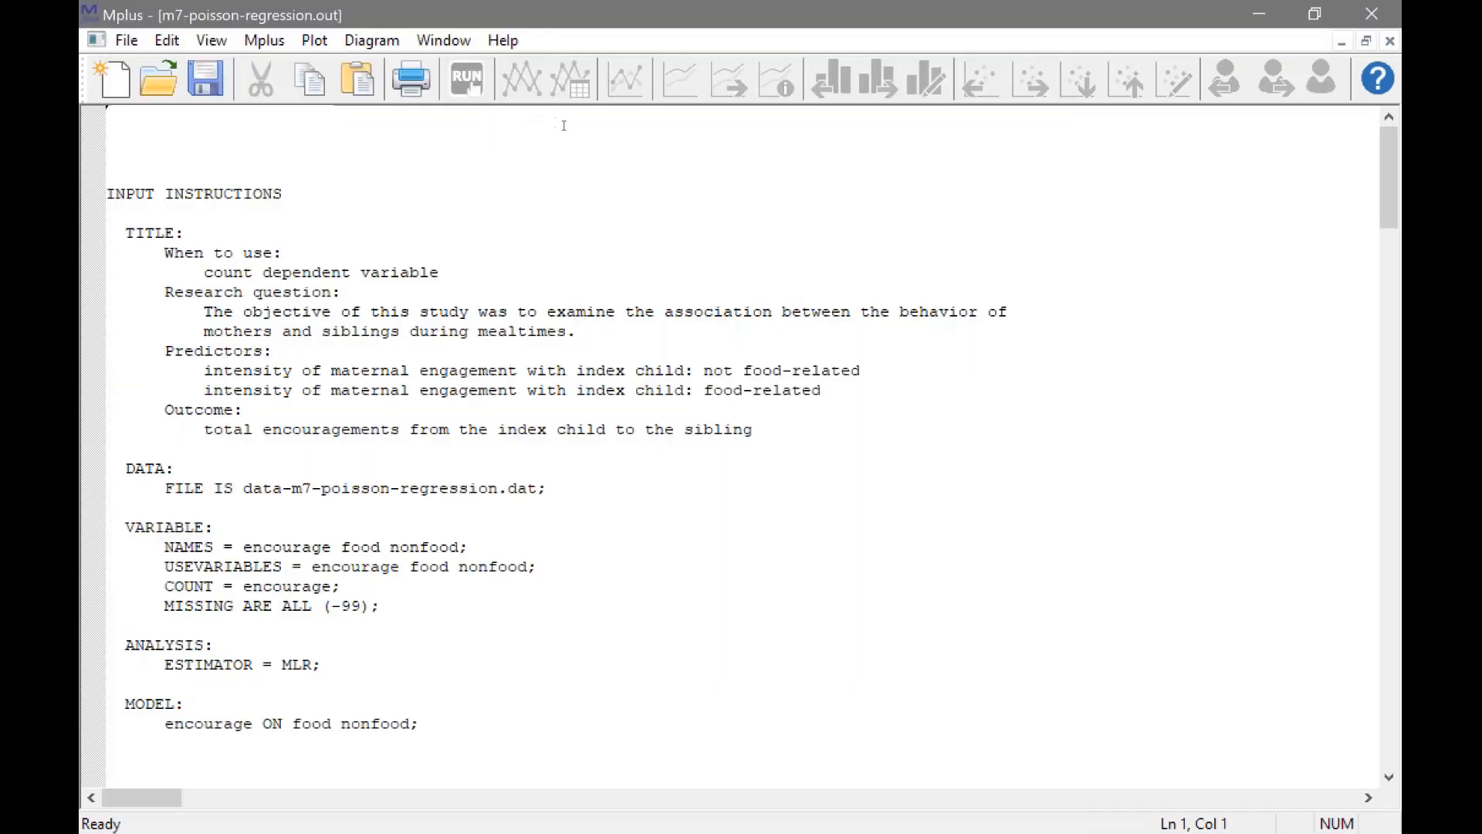
Review the Poisson regression output: analysis summary, count proportions, sample statistics, model fit information and the model results for food and nonfood.
{"action": "scroll", "coordinate": [565, 126], "scroll_direction": "down", "scroll_amount": 18}
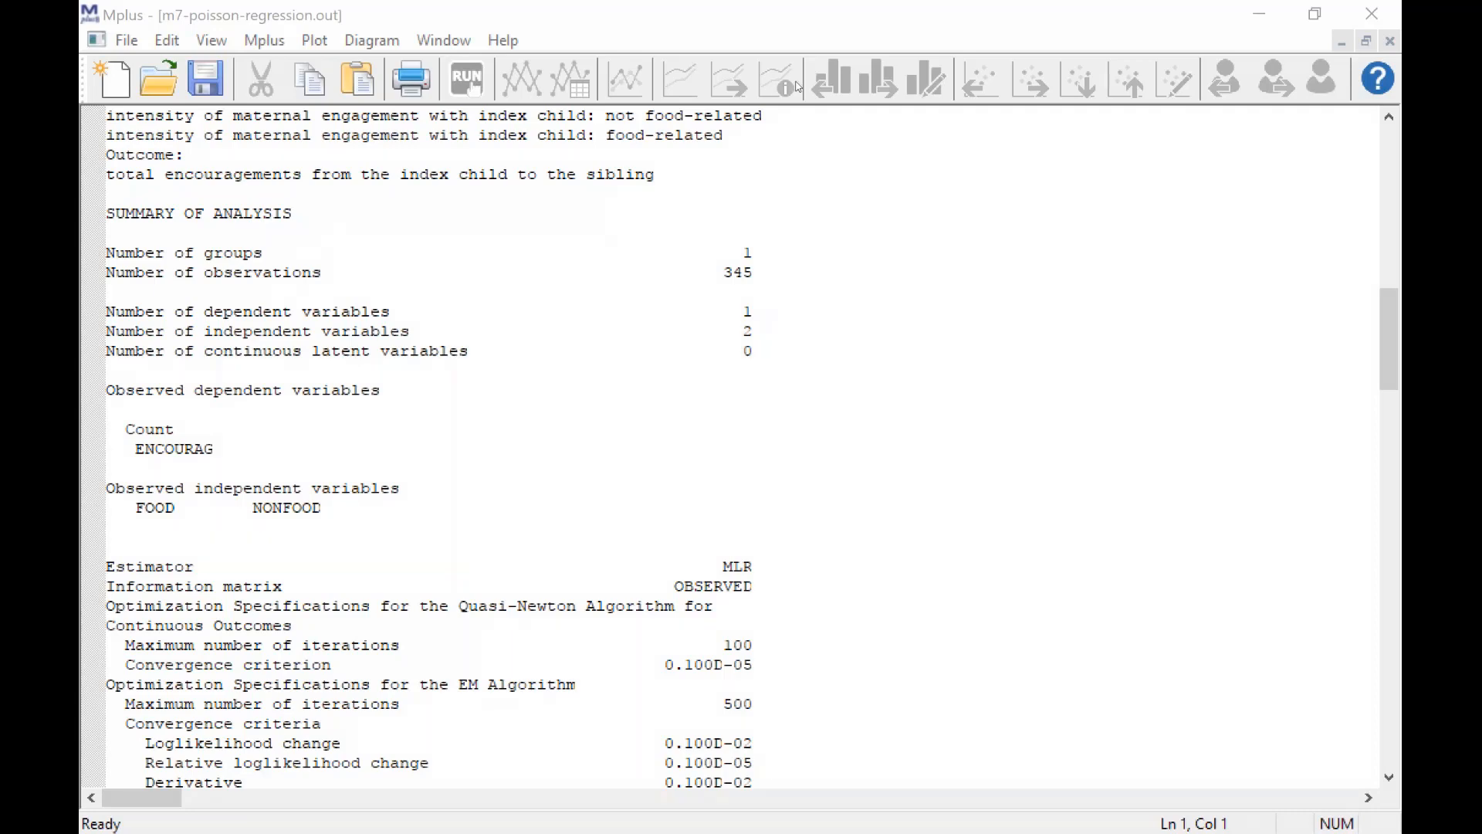
{"action": "scroll", "coordinate": [820, 121], "scroll_direction": "down", "scroll_amount": 12}
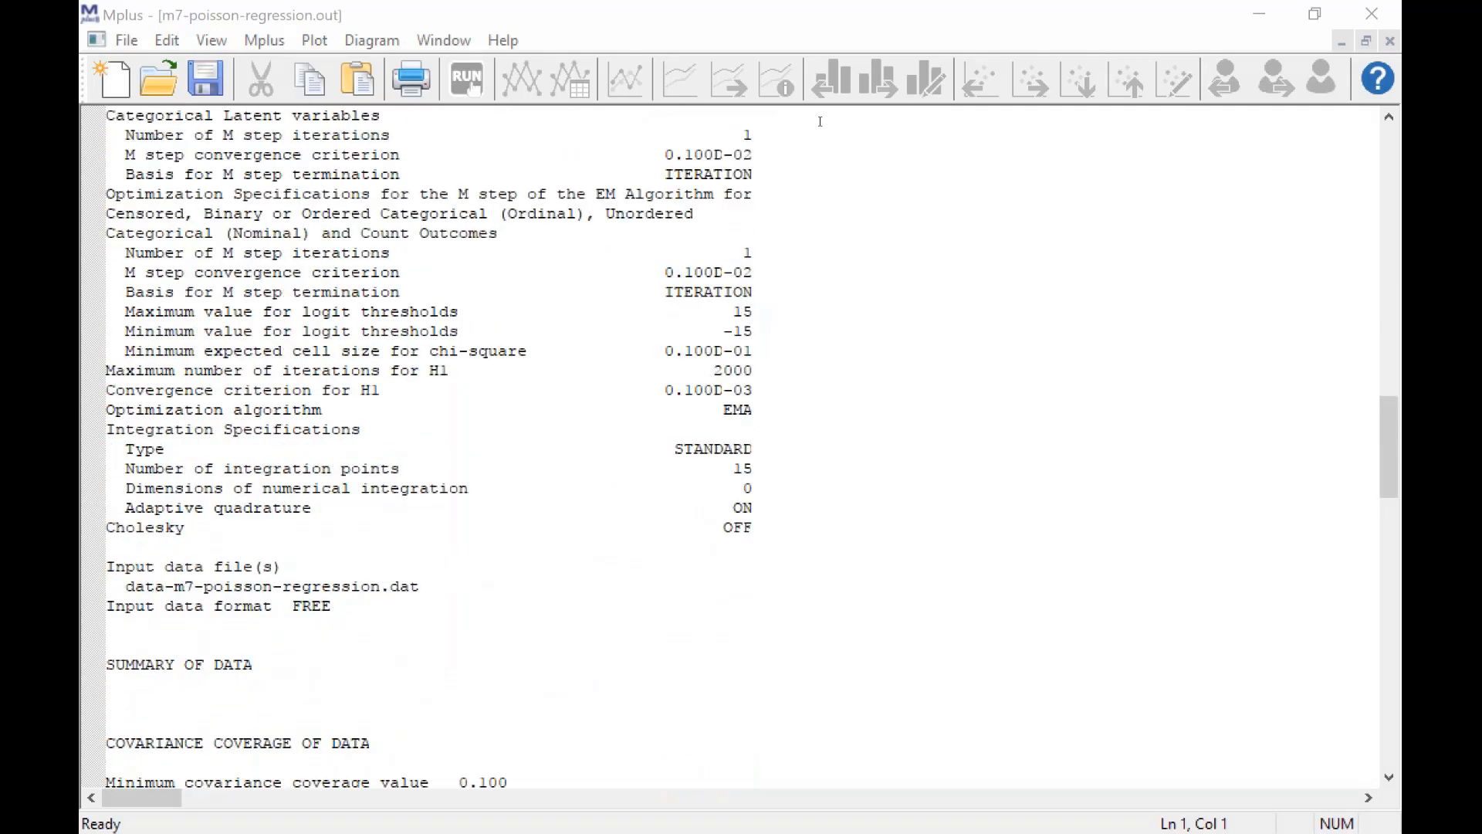
{"action": "scroll", "coordinate": [819, 121], "scroll_direction": "down", "scroll_amount": 10}
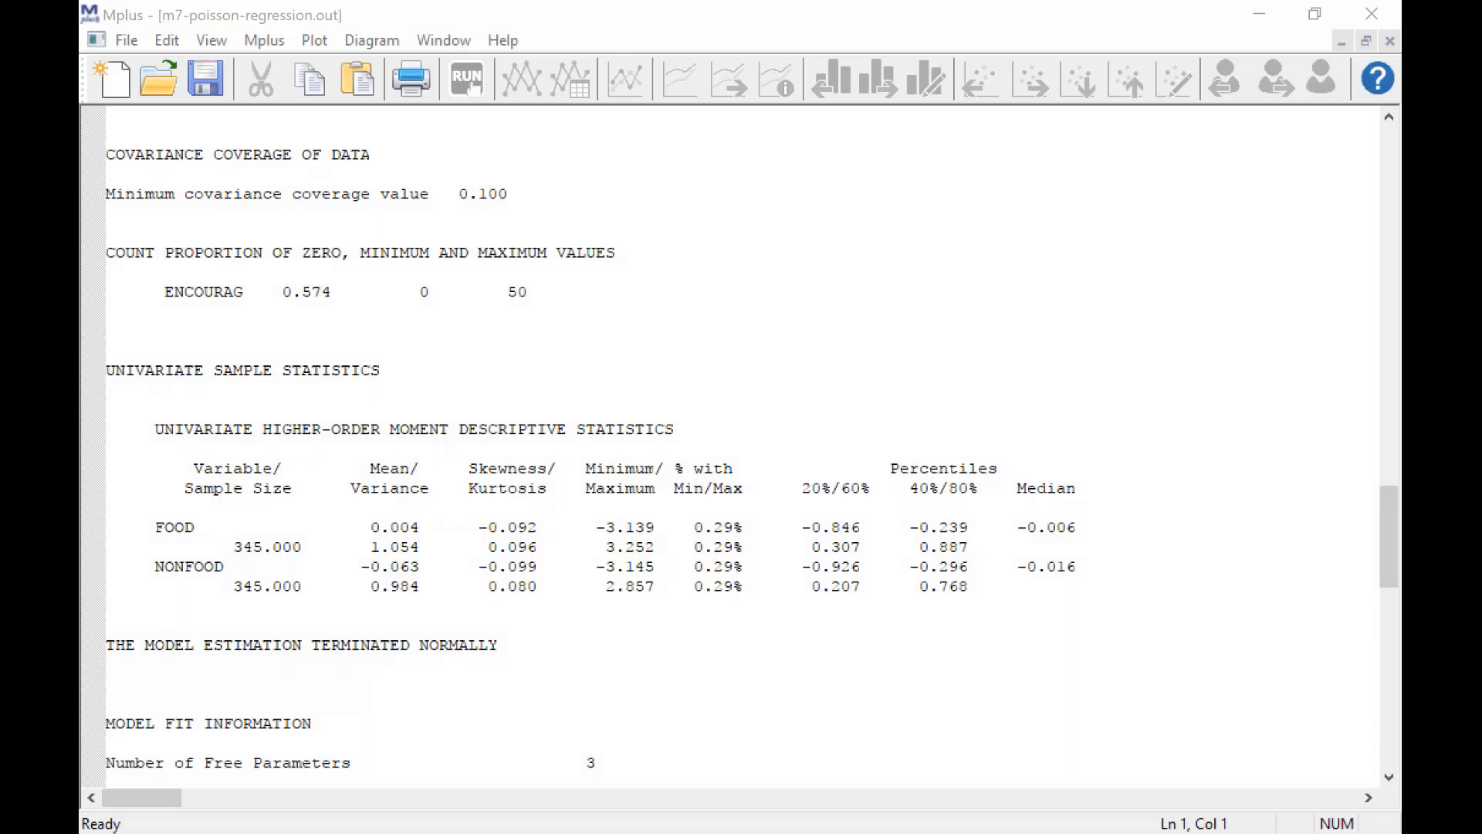
{"action": "scroll", "coordinate": [873, 137], "scroll_direction": "down", "scroll_amount": 8}
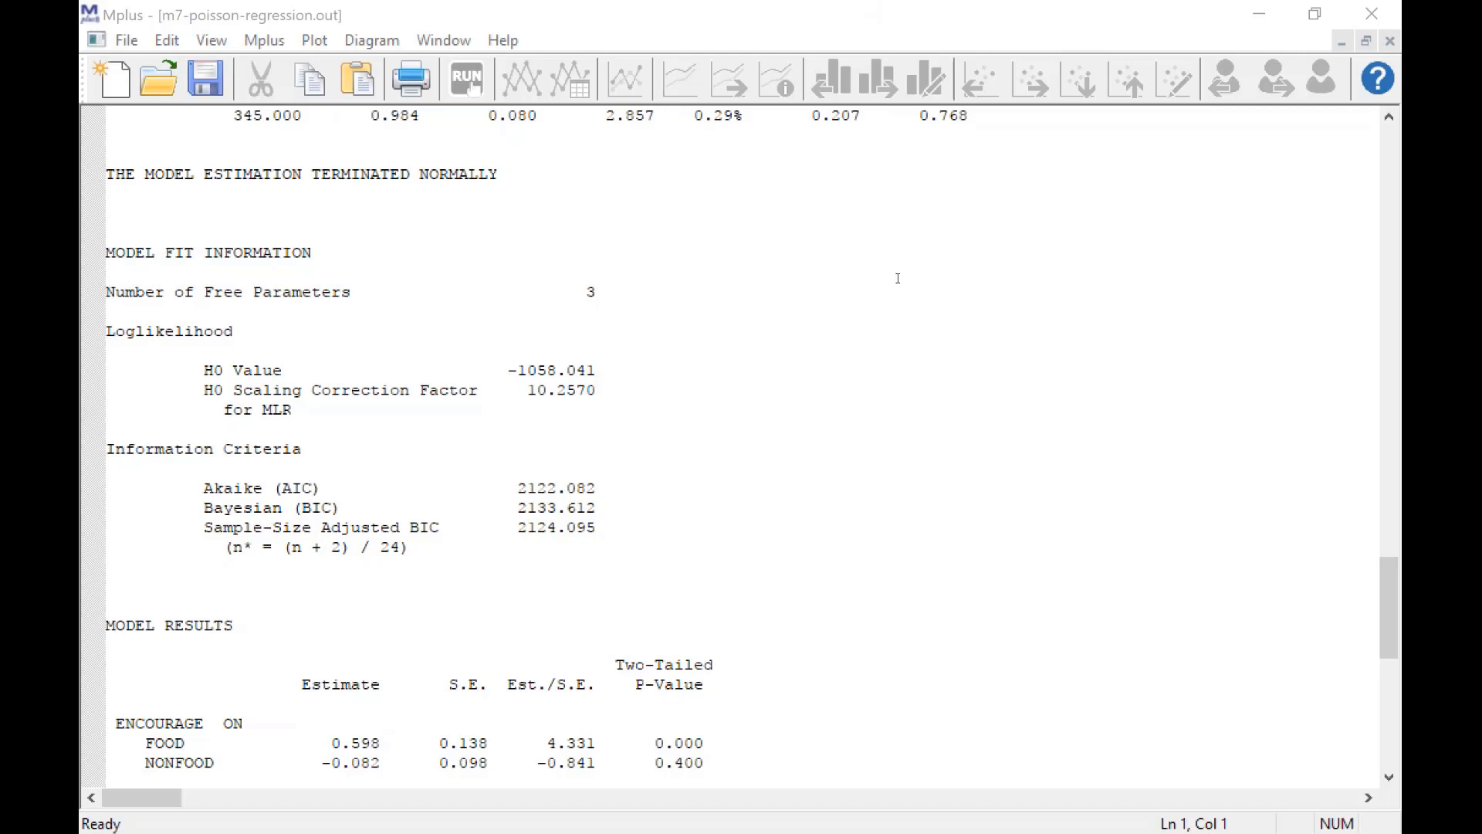
{"action": "scroll", "coordinate": [898, 282], "scroll_direction": "down", "scroll_amount": 4}
{"action": "scroll", "coordinate": [898, 282], "scroll_direction": "down", "scroll_amount": 2}
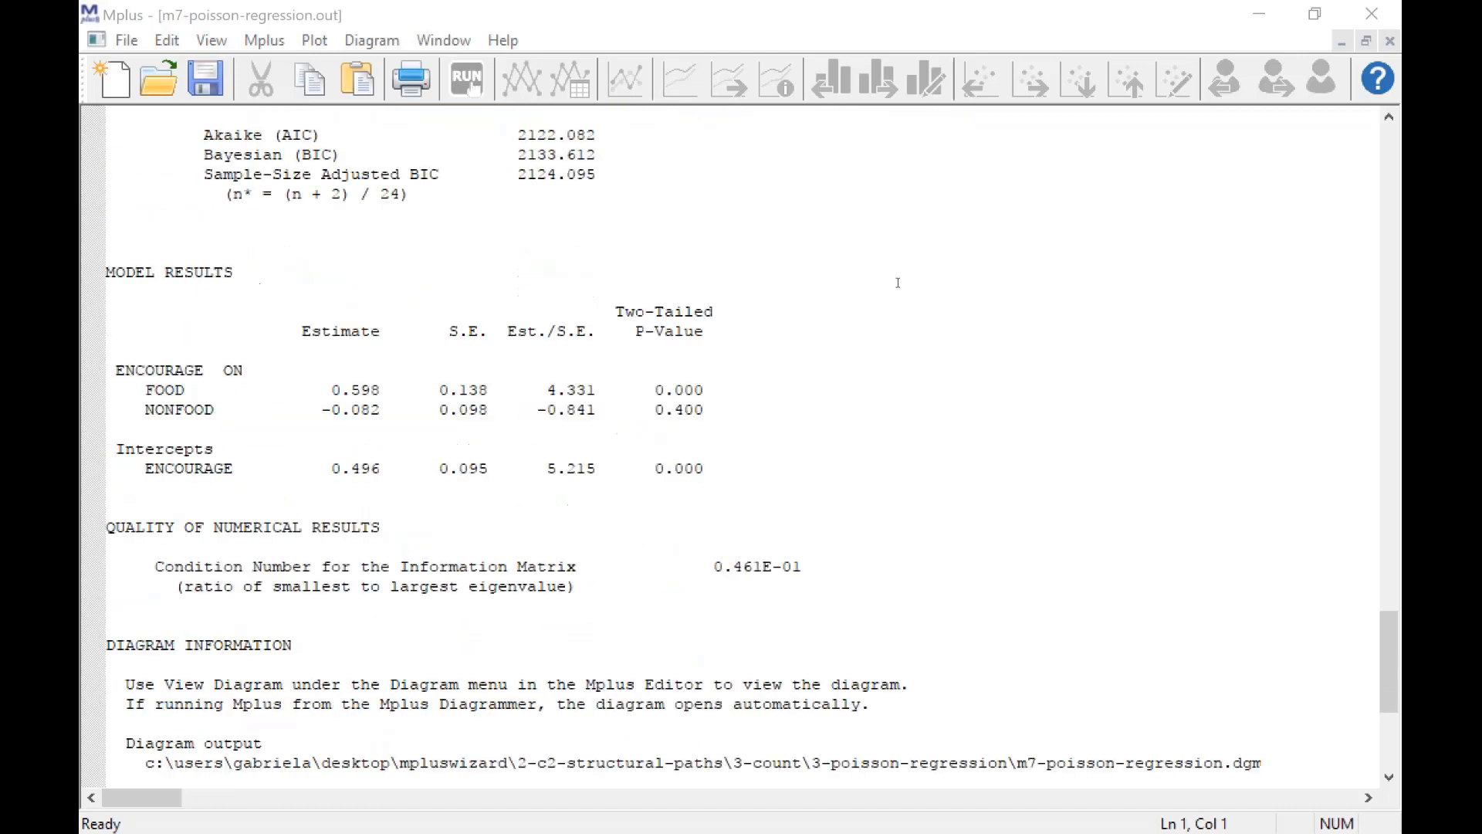
{"action": "scroll", "coordinate": [898, 283], "scroll_direction": "down", "scroll_amount": 2}
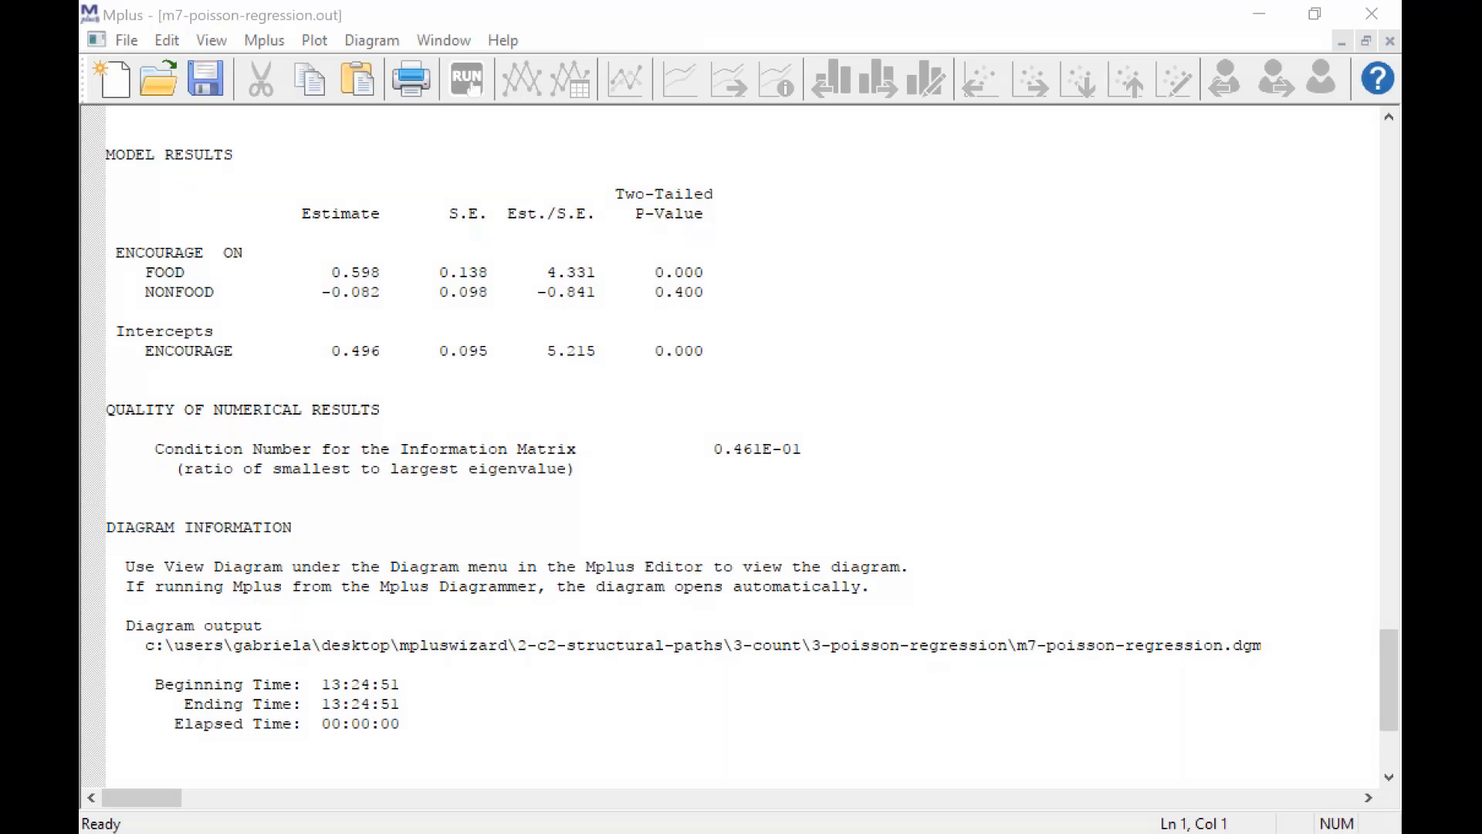
{"action": "scroll", "coordinate": [779, 181], "scroll_direction": "up", "scroll_amount": 18}
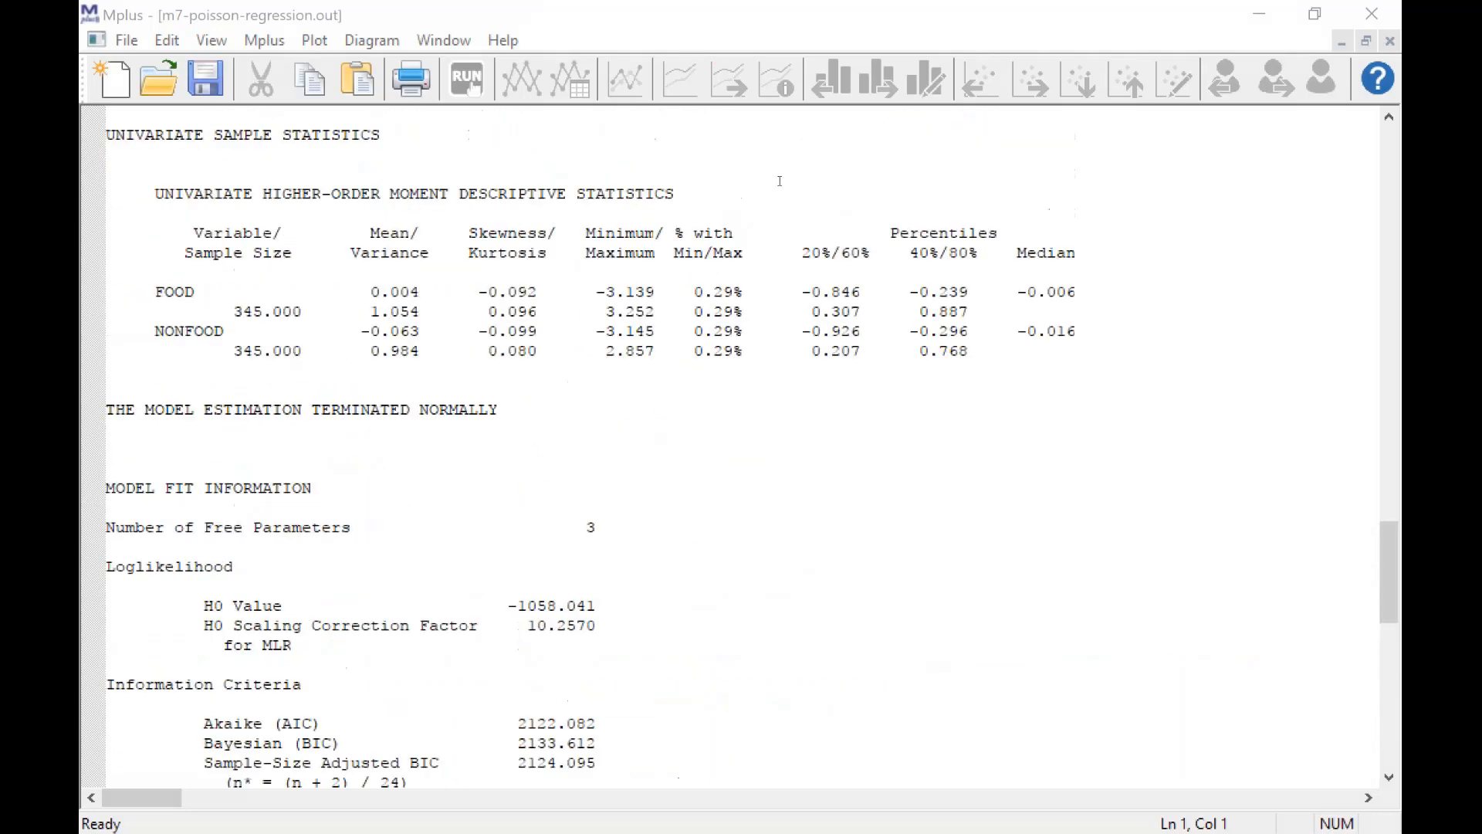